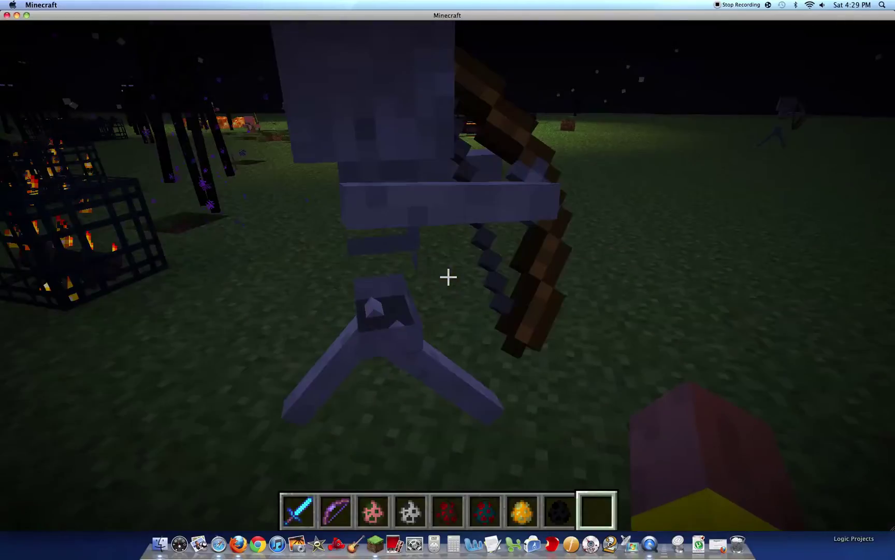
# Strike the skeleton with the diamond sword and pause the game
pyautogui.press('1')
pyautogui.click(448, 279)
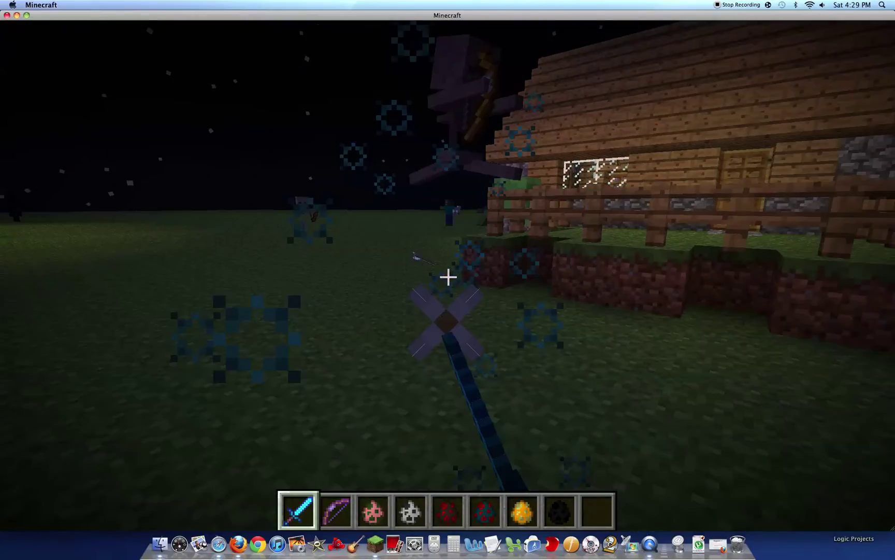
pyautogui.press('Escape')
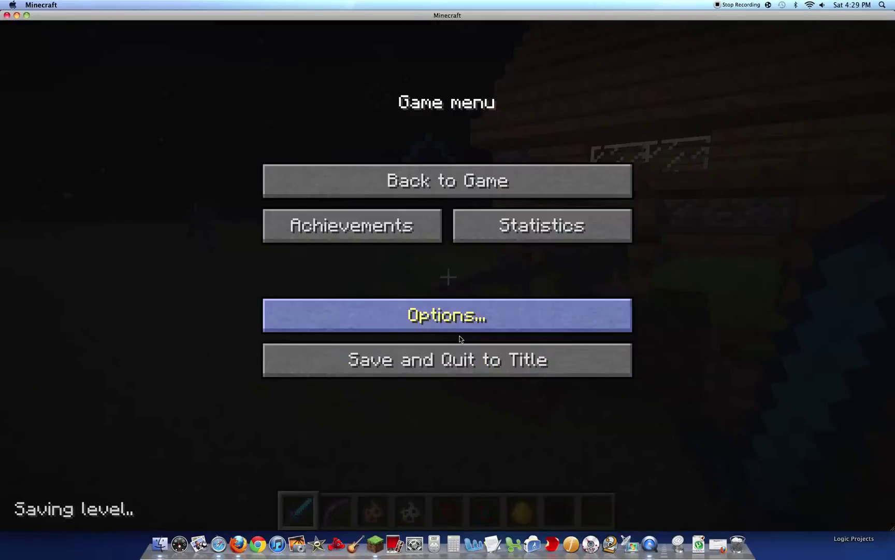
# Save and quit to the title, then reload the first single-player world
pyautogui.click(475, 360)
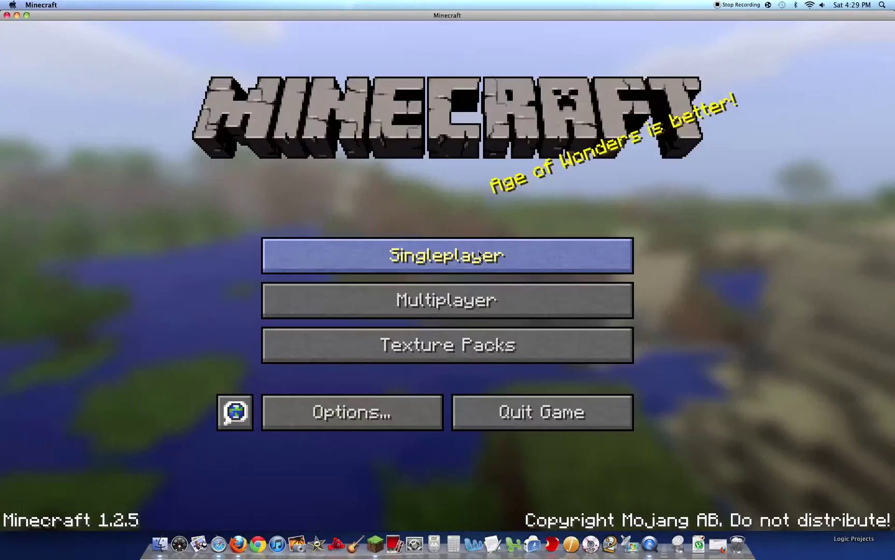
pyautogui.click(448, 256)
pyautogui.click(370, 150)
pyautogui.doubleClick(370, 150)
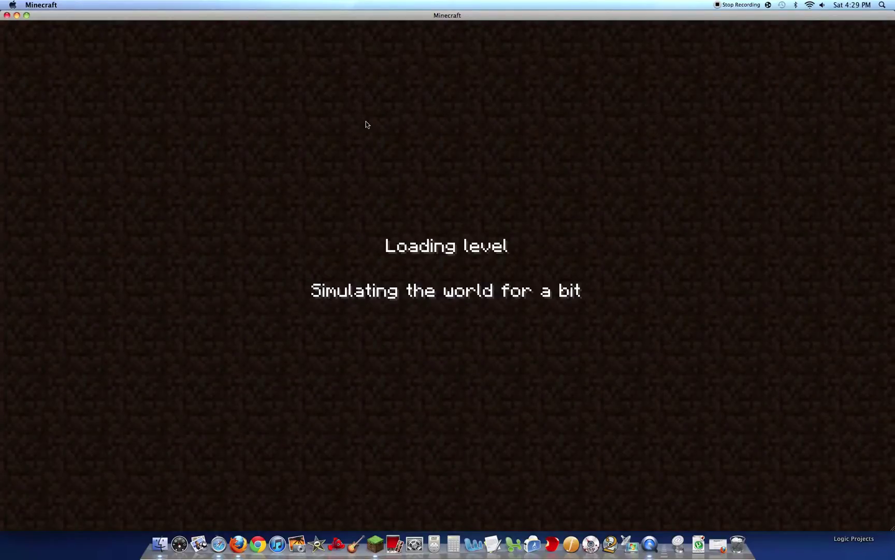
pyautogui.press('e')
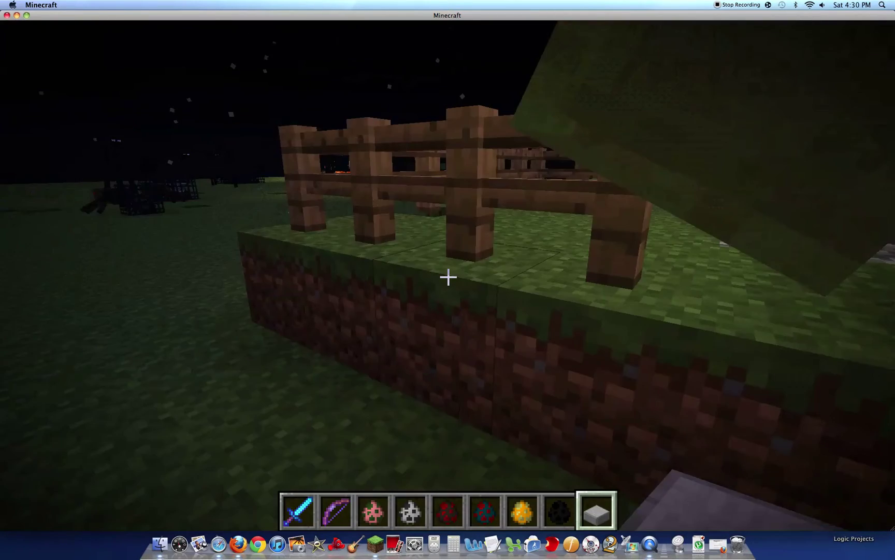
# Remove the Stone Slab from hotbar slot 9 and fly to the slimes by the house
pyautogui.press('e')
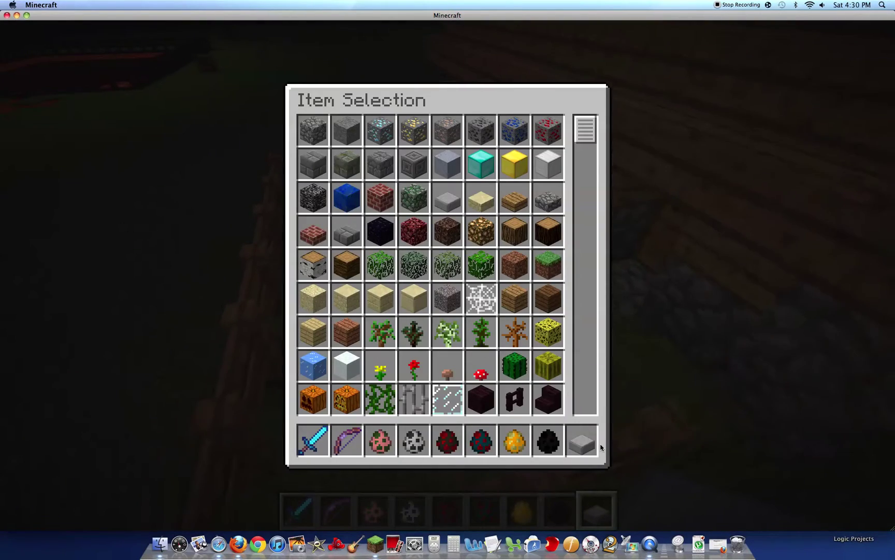
pyautogui.click(592, 444)
pyautogui.press('e')
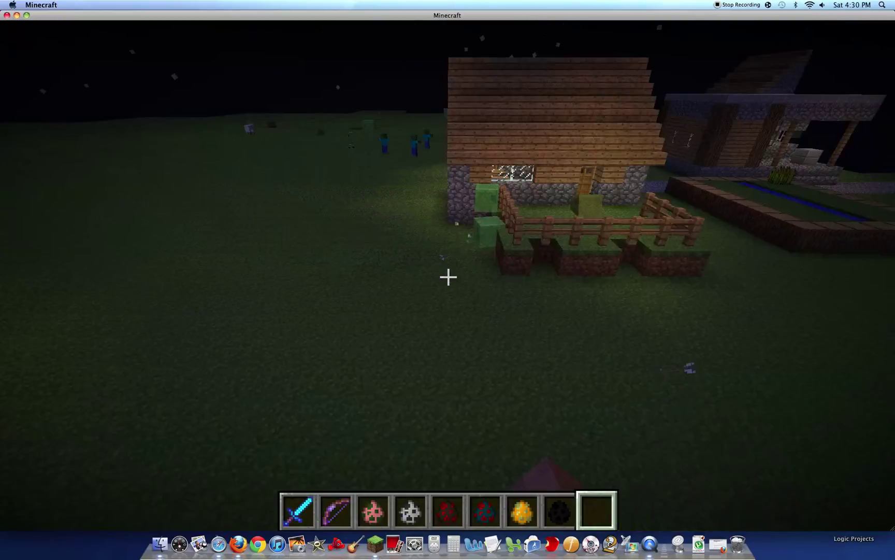
pyautogui.press('w')
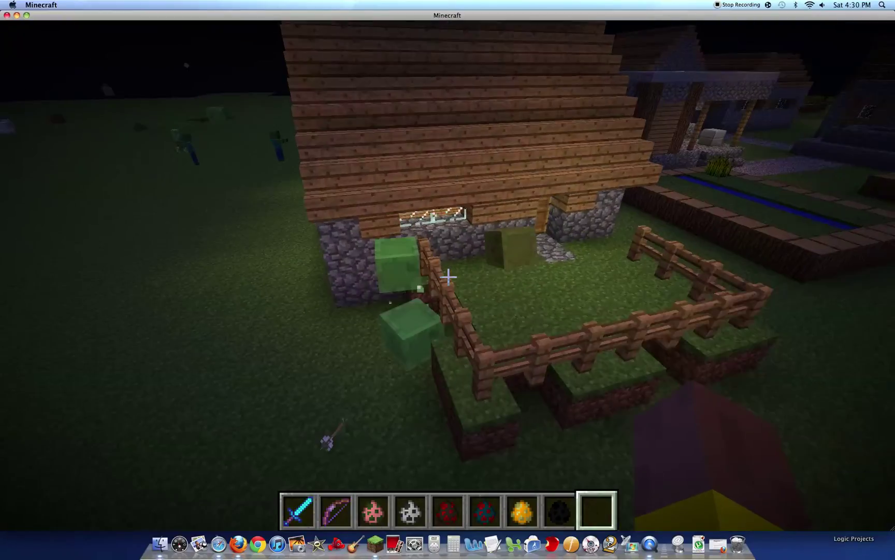
pyautogui.press('w')
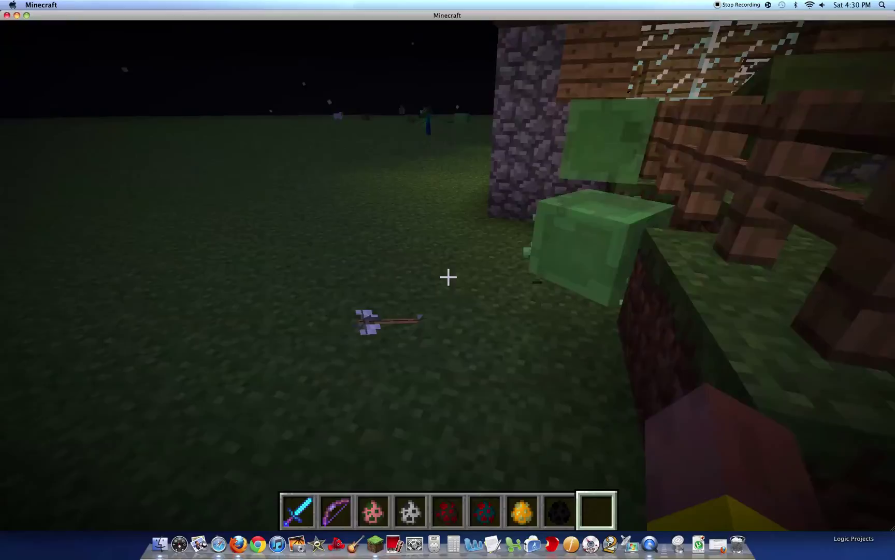
# Walk toward the field's zombies holding the diamond sword
pyautogui.press('w')
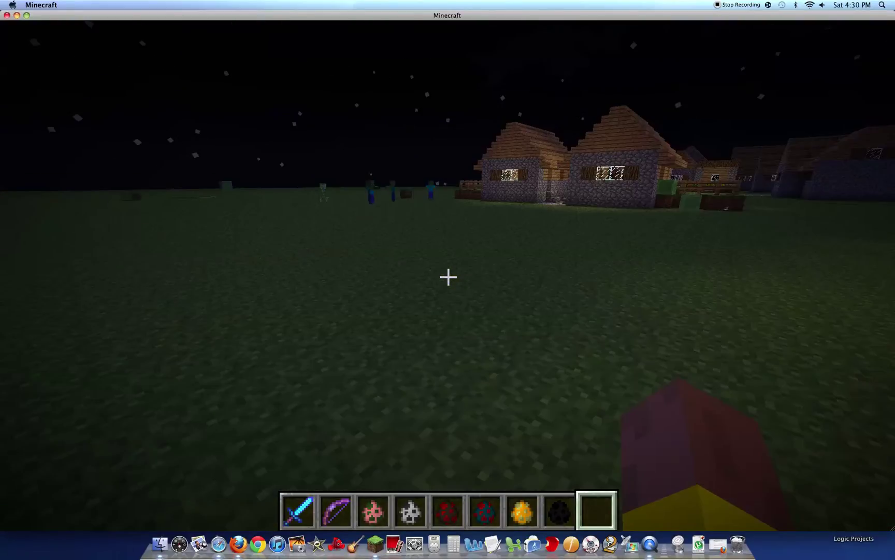
pyautogui.press('1')
pyautogui.press('w')
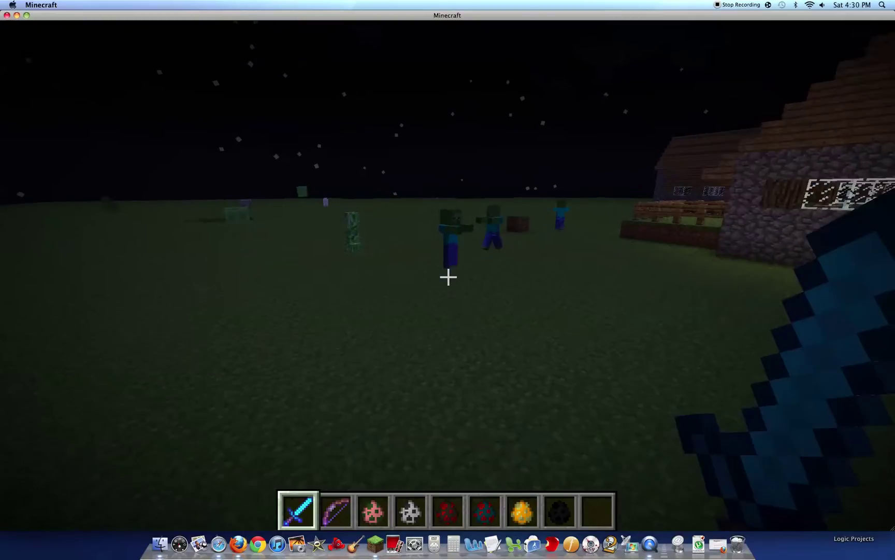
pyautogui.press('w')
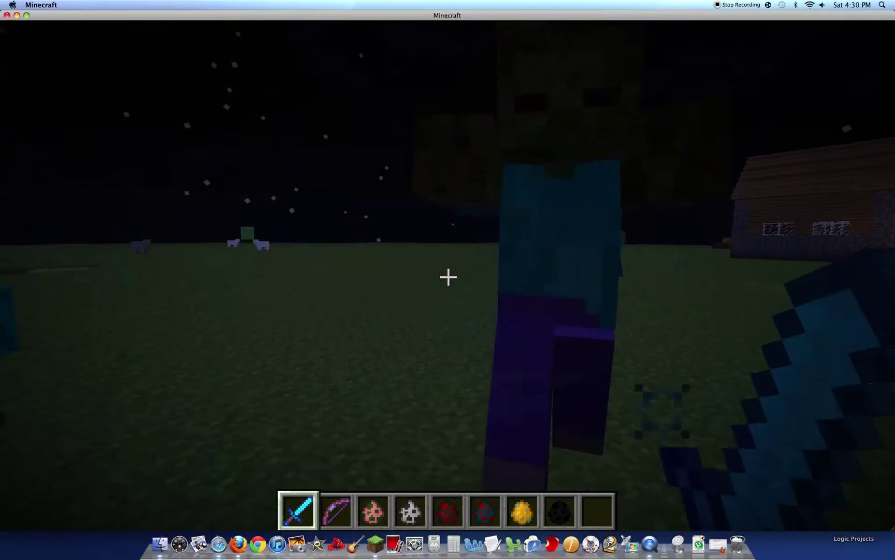
# Hit the zombie, then save and quit to the title screen
pyautogui.click(448, 277)
pyautogui.press('Escape')
pyautogui.click(446, 359)
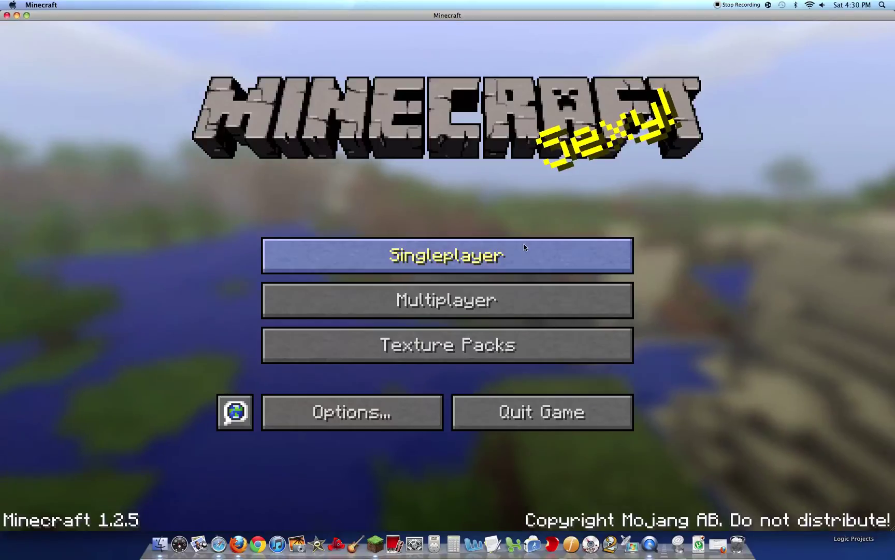
# Reload the world from Singleplayer, select empty hotbar slot 9, and pause the game
pyautogui.click(448, 255)
pyautogui.doubleClick(418, 124)
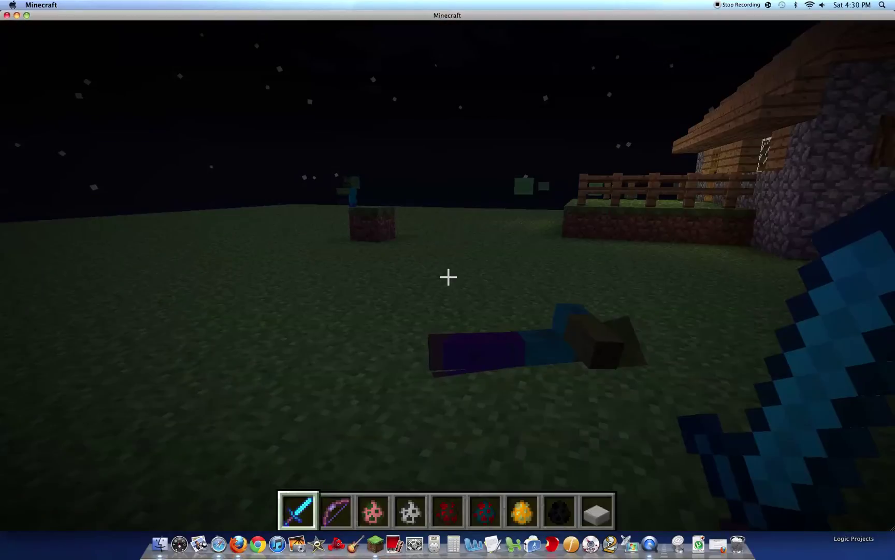
pyautogui.press('e')
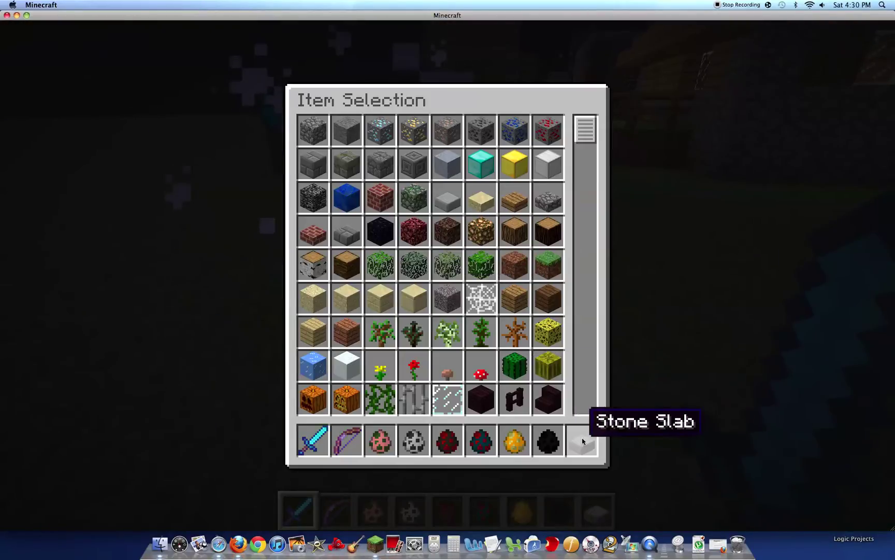
pyautogui.press('Escape')
pyautogui.press('9')
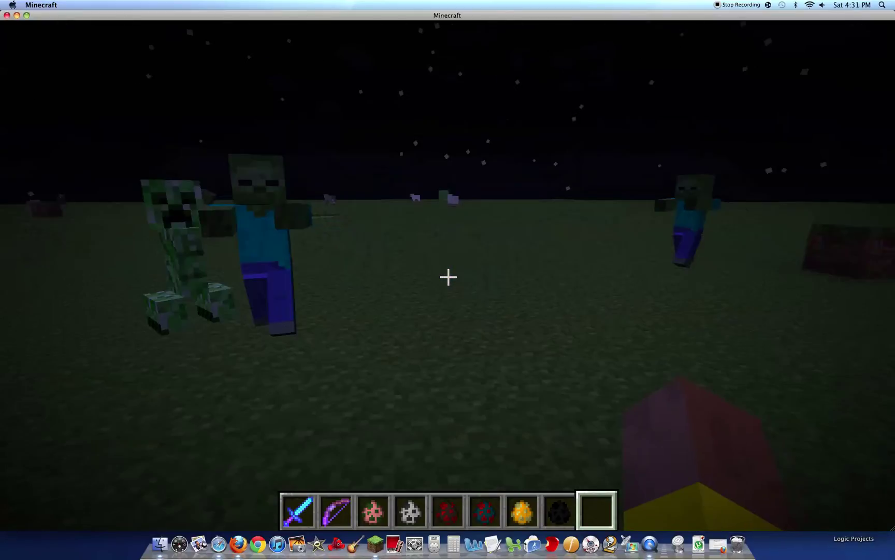
pyautogui.press('Escape')
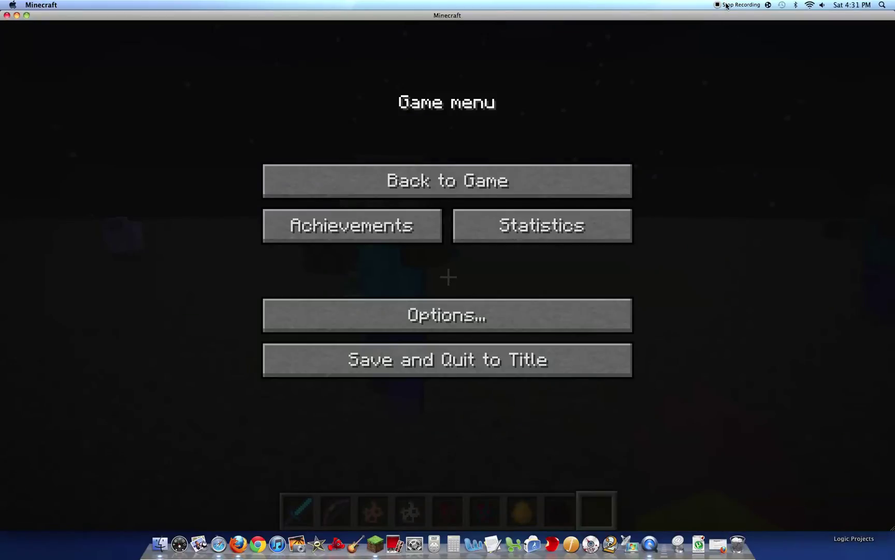